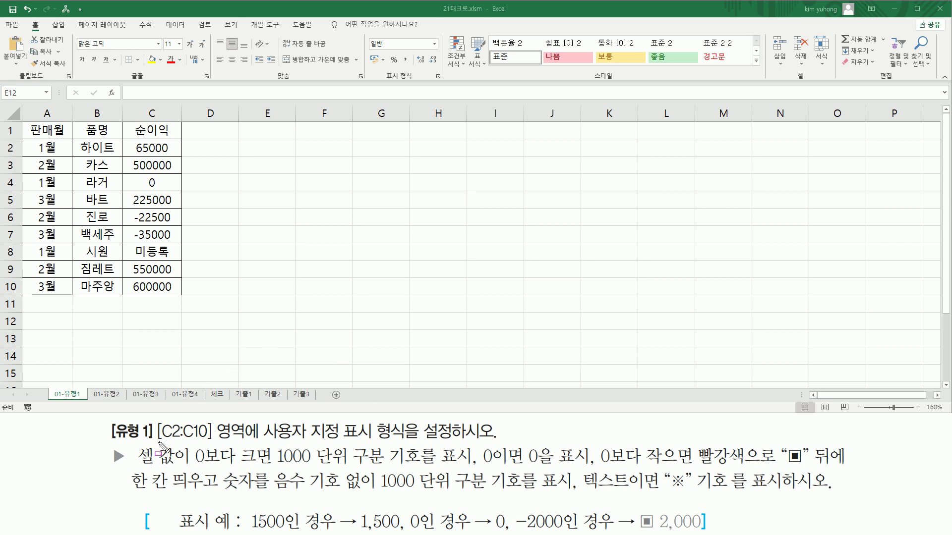
# Examine the Type 1 task text for the C2:C10 custom format rules on positive, zero, negative and text values.
pyautogui.moveTo(156, 440); pyautogui.dragTo(252, 441)
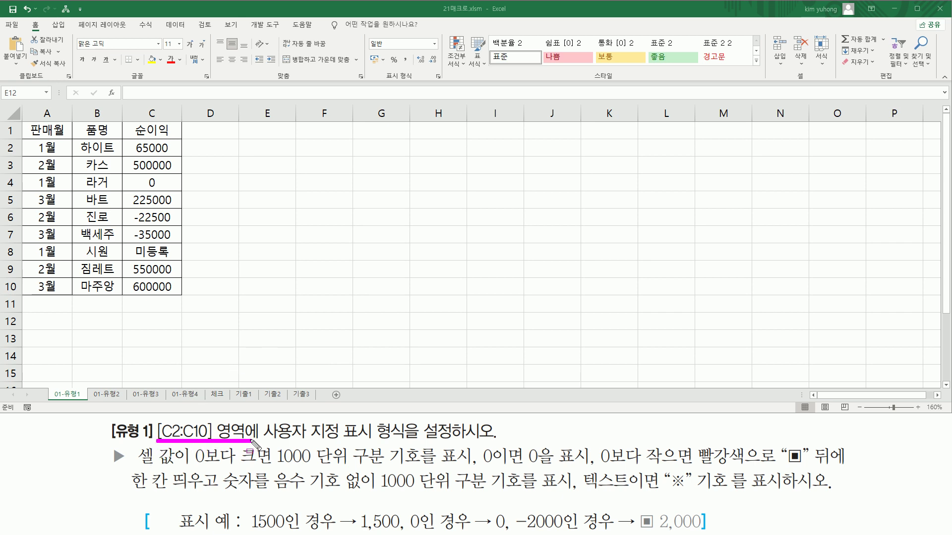
pyautogui.moveTo(130, 141); pyautogui.dragTo(134, 142)
pyautogui.moveTo(137, 211); pyautogui.dragTo(181, 292)
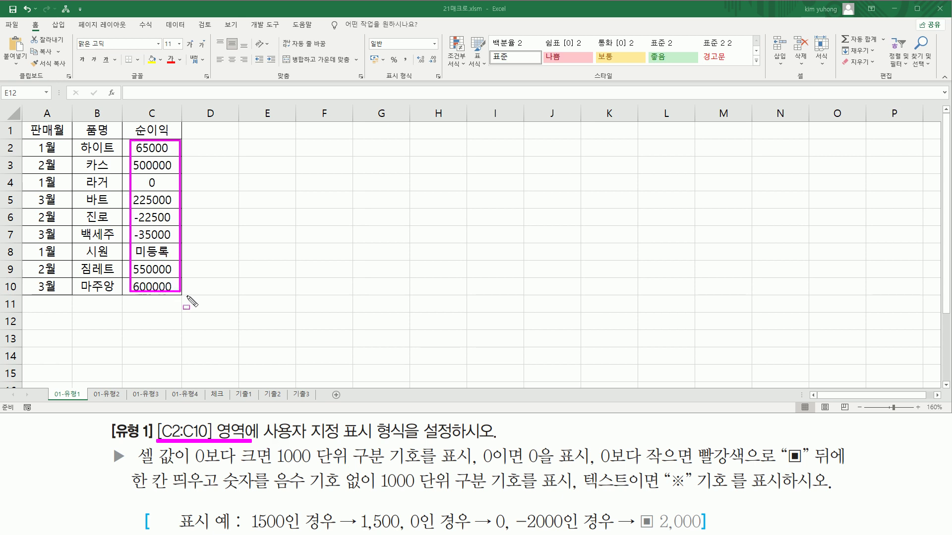
pyautogui.moveTo(262, 438); pyautogui.dragTo(404, 440)
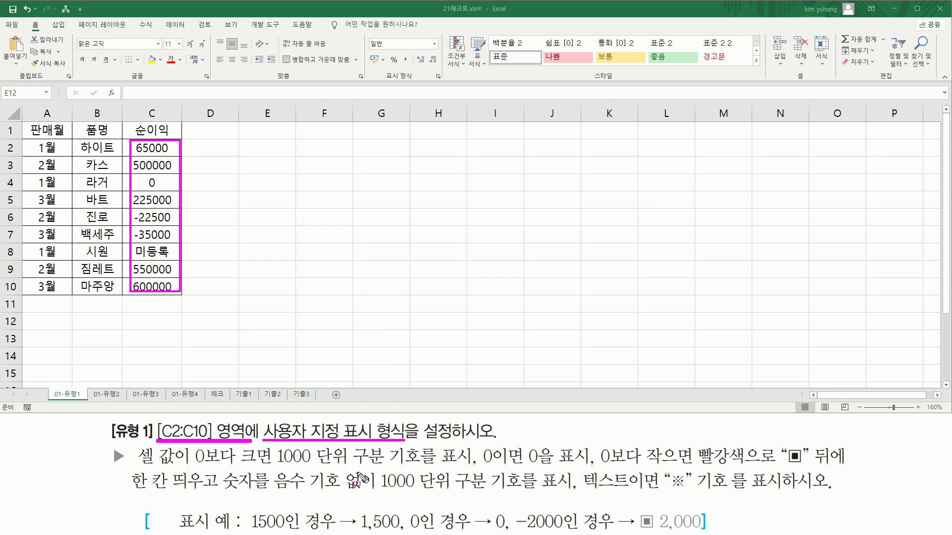
pyautogui.moveTo(260, 419)
pyautogui.mouseDown()
pyautogui.moveTo(268, 445)
pyautogui.moveTo(409, 448)
pyautogui.mouseUp()
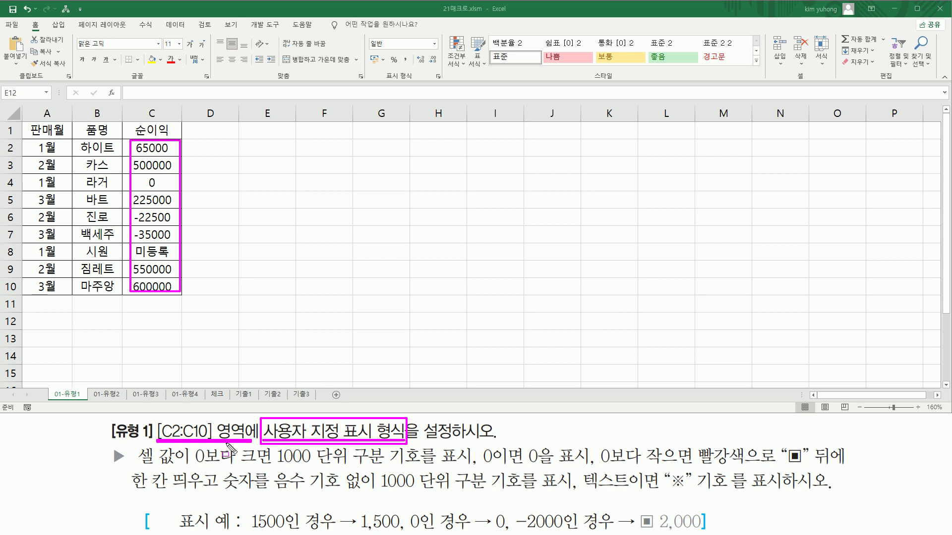
pyautogui.press('Escape')
pyautogui.moveTo(130, 466); pyautogui.dragTo(421, 466)
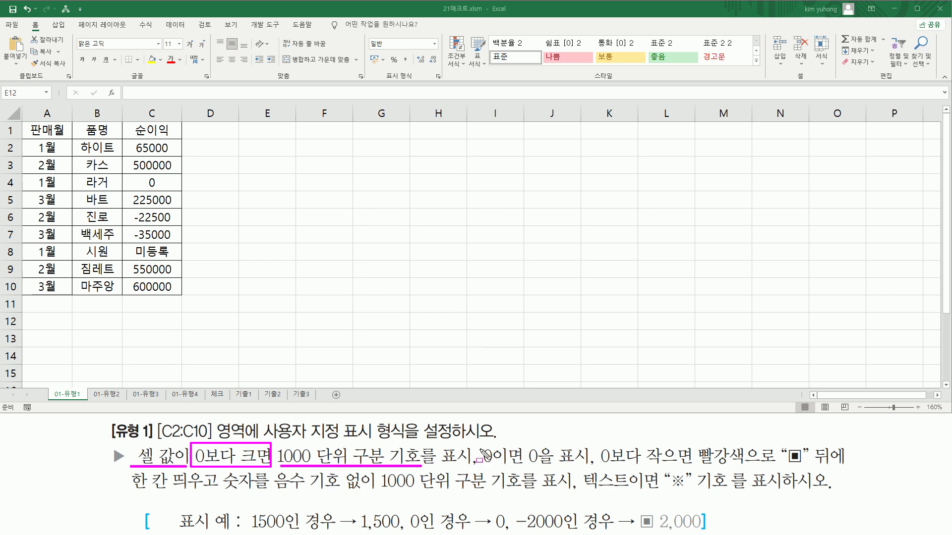
pyautogui.moveTo(479, 440)
pyautogui.mouseDown()
pyautogui.moveTo(483, 469)
pyautogui.moveTo(850, 467)
pyautogui.mouseUp()
pyautogui.moveTo(121, 490); pyautogui.dragTo(567, 491)
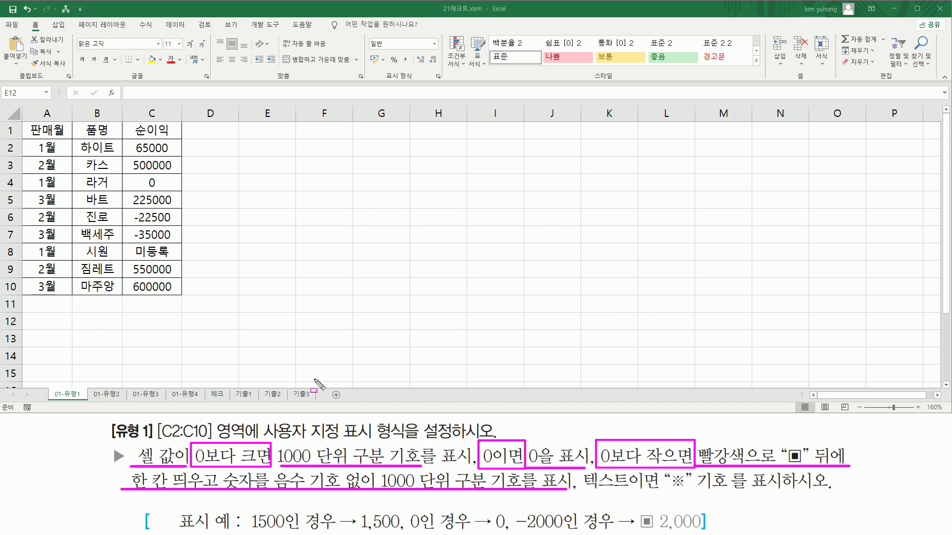
pyautogui.moveTo(580, 469)
pyautogui.mouseDown()
pyautogui.moveTo(620, 494)
pyautogui.moveTo(779, 492)
pyautogui.mouseUp()
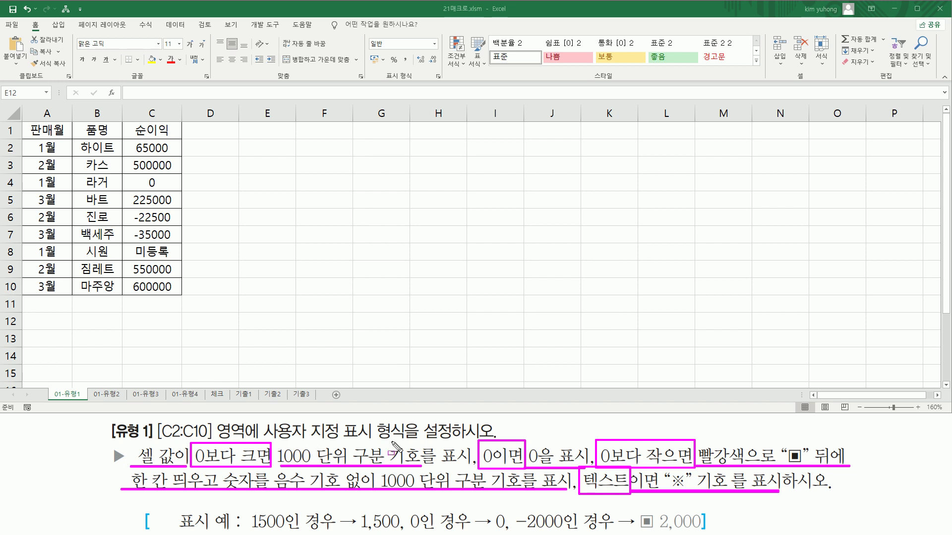
pyautogui.press('Escape')
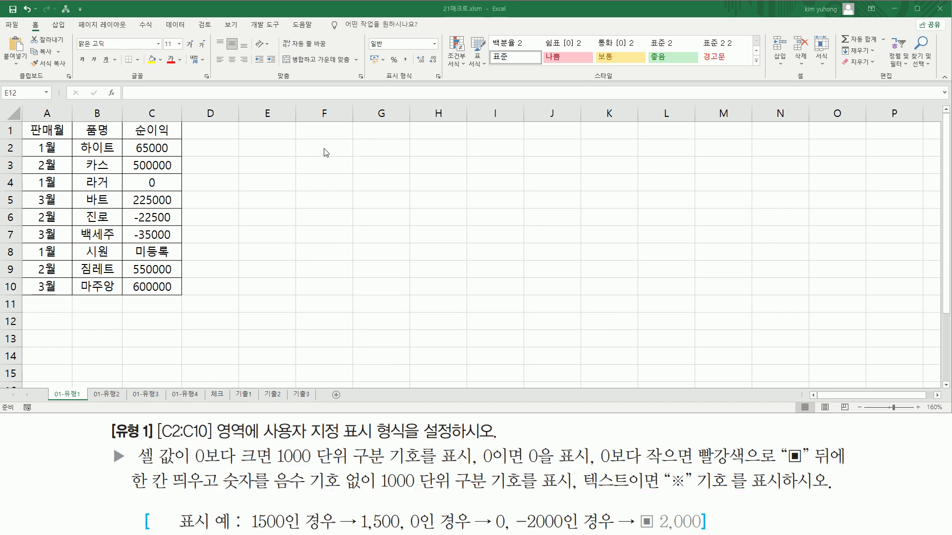
# Enter the section-order note 양수;음수;0;텍스트 in cell F2.
pyautogui.click(316, 150)
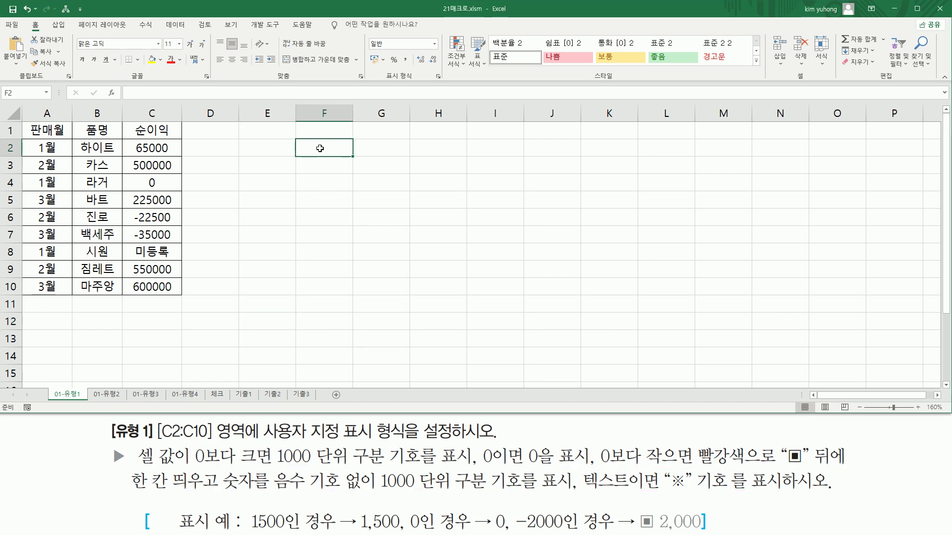
pyautogui.write('did')
pyautogui.press('BackSpace')
pyautogui.press('BackSpace')
pyautogui.write('양수')
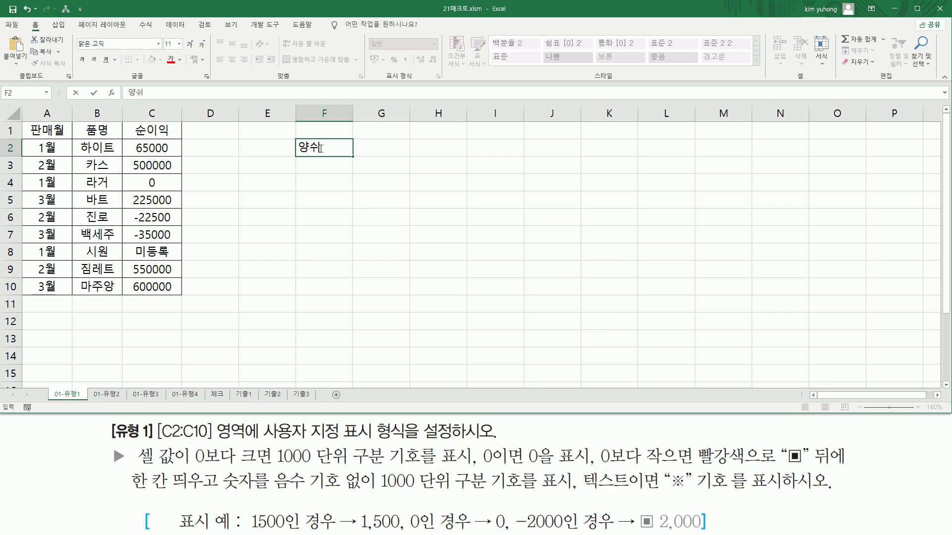
pyautogui.write(';음수;0;텍스트')
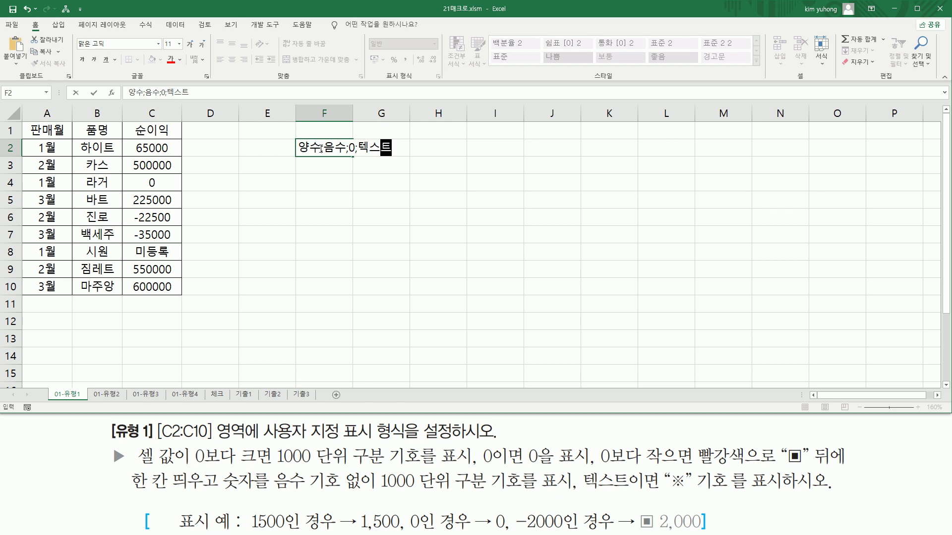
pyautogui.press('Return')
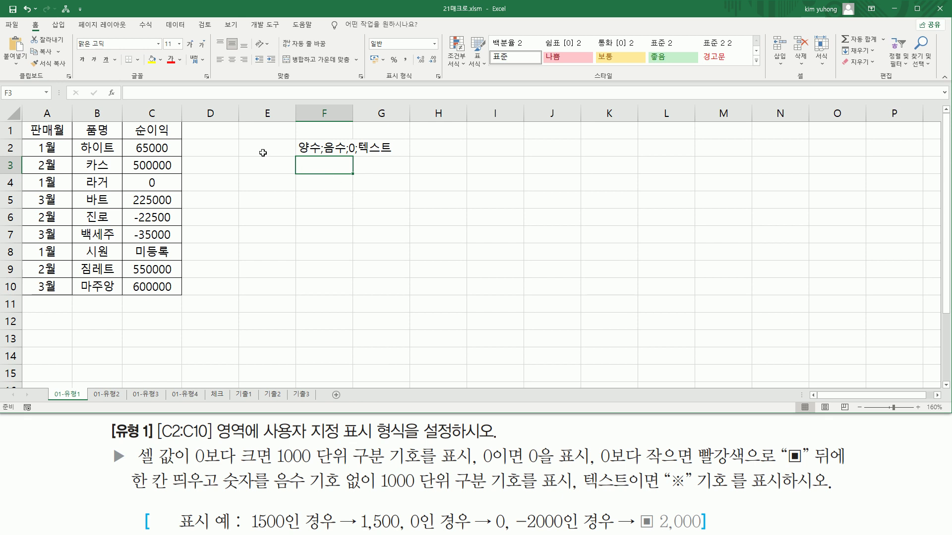
# Open cell formatting for C2:C10, choose the custom (사용자 지정) number category and empty its format code.
pyautogui.moveTo(159, 147); pyautogui.dragTo(153, 285)
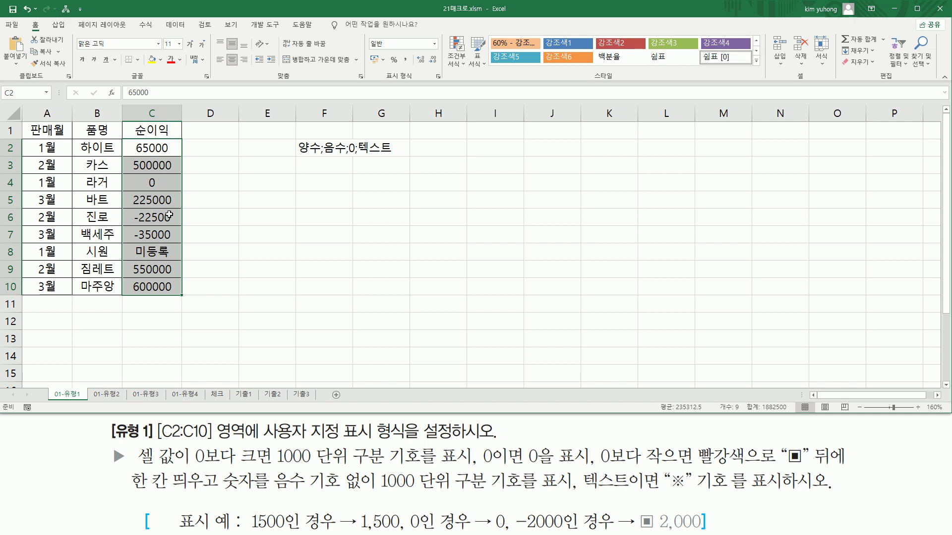
pyautogui.hotkey('ctrl', '1')
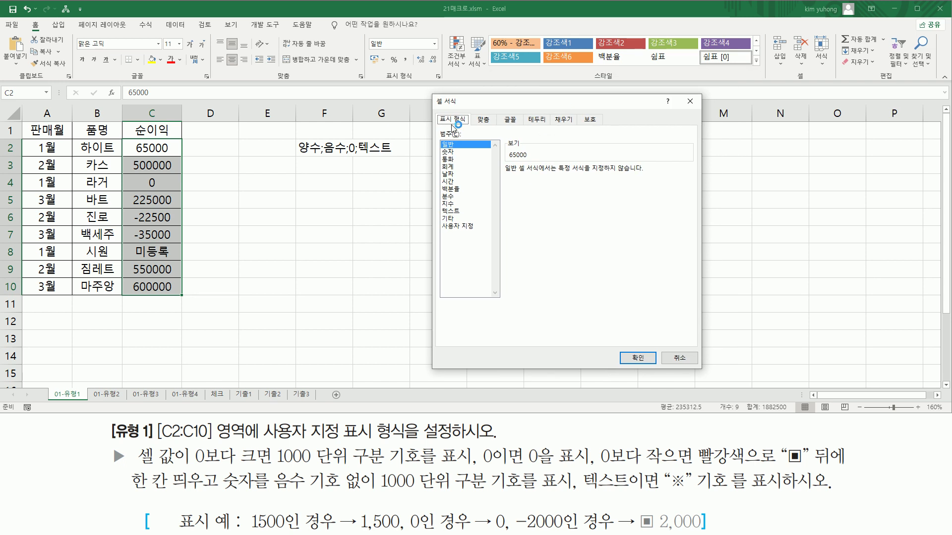
pyautogui.moveTo(435, 113); pyautogui.dragTo(474, 128)
pyautogui.moveTo(436, 219); pyautogui.dragTo(485, 245)
pyautogui.click(466, 228)
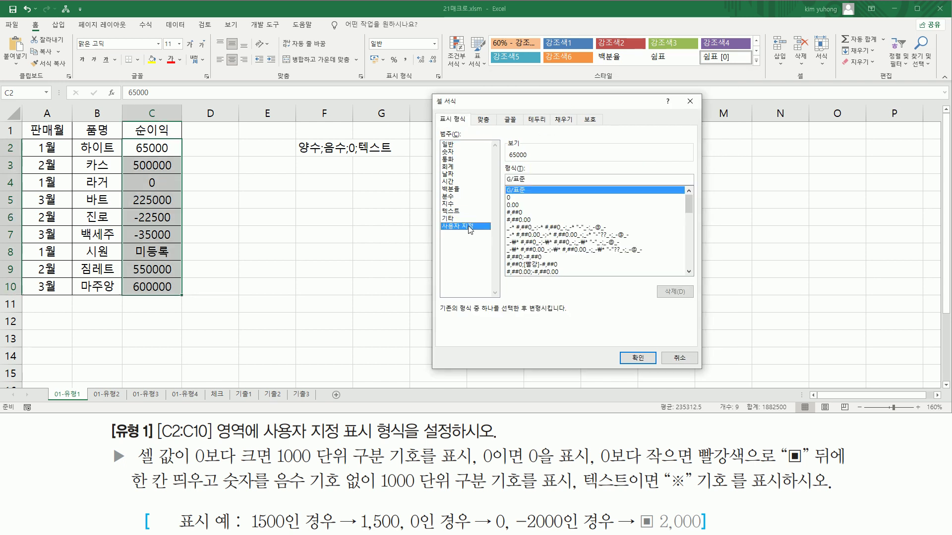
pyautogui.click(560, 178)
pyautogui.press('BackSpace')
pyautogui.press('BackSpace')
pyautogui.press('BackSpace')
pyautogui.press('BackSpace')
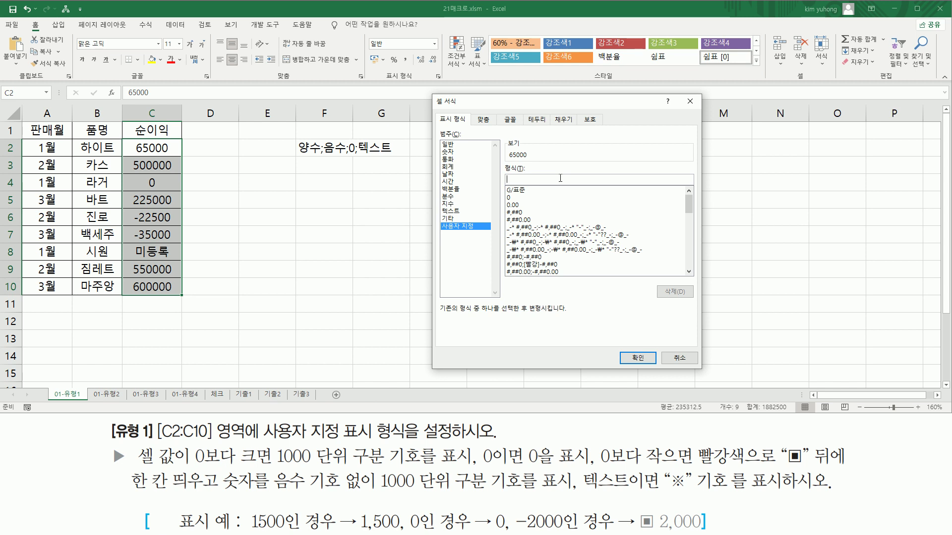
# Enter the format code #,###;[빨강]"▣" for positive values and the red symbol of negative values.
pyautogui.write('#,###;[빨')
pyautogui.write('강')
pyautogui.write(']"ㅁ')
pyautogui.press('Hangul_Hanja')
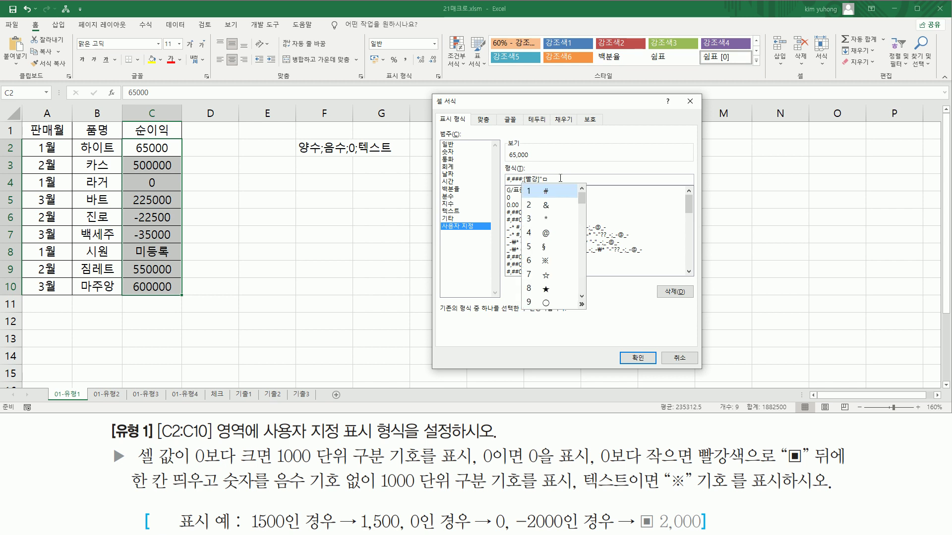
pyautogui.click(581, 305)
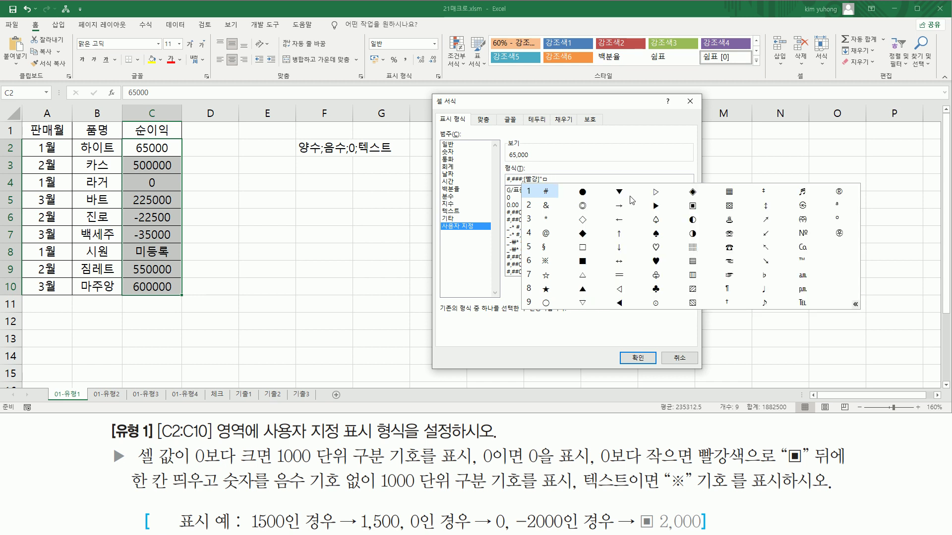
pyautogui.click(694, 206)
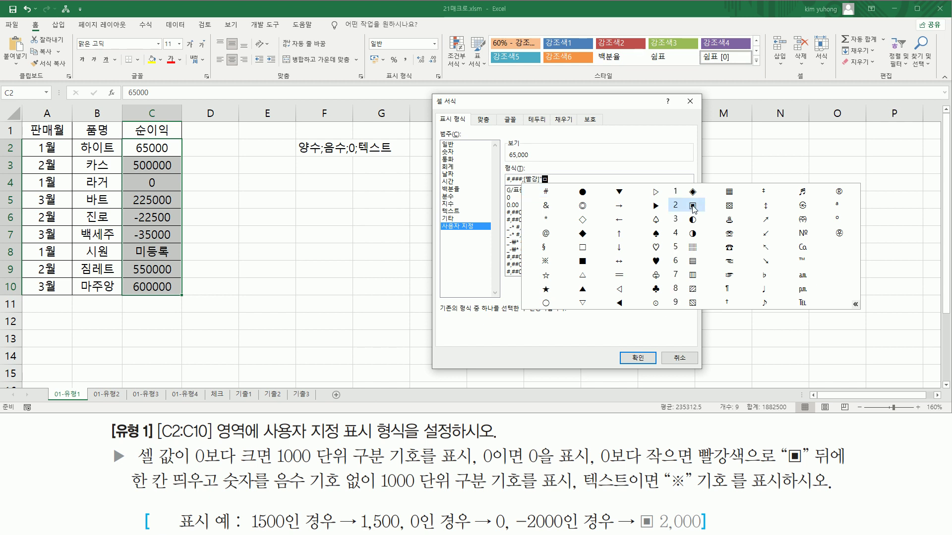
pyautogui.click(693, 206)
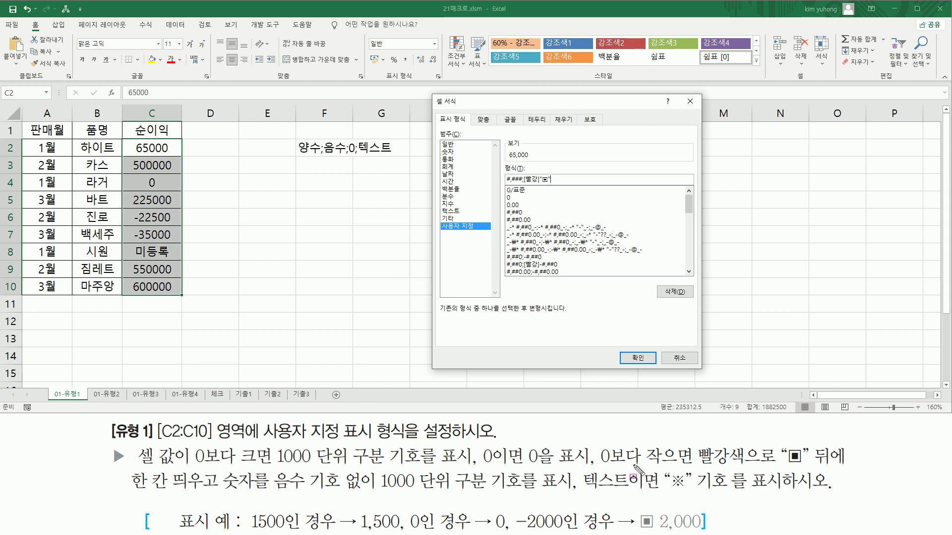
# Extend the negative section of the format code with one space and #,###; after the "▣" symbol.
pyautogui.moveTo(598, 465); pyautogui.dragTo(696, 466)
pyautogui.moveTo(778, 465); pyautogui.dragTo(812, 465)
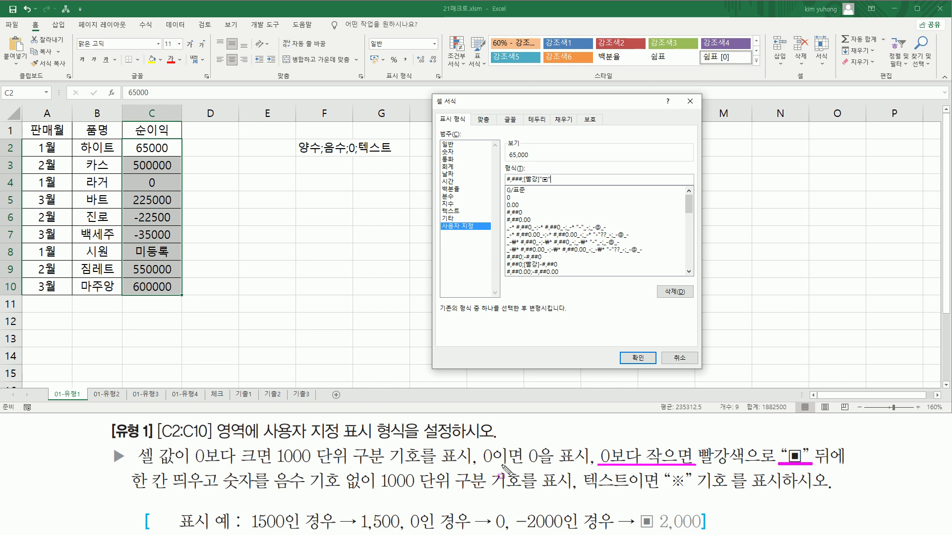
pyautogui.moveTo(130, 494)
pyautogui.mouseDown()
pyautogui.moveTo(233, 494)
pyautogui.moveTo(213, 495)
pyautogui.moveTo(221, 470)
pyautogui.mouseUp()
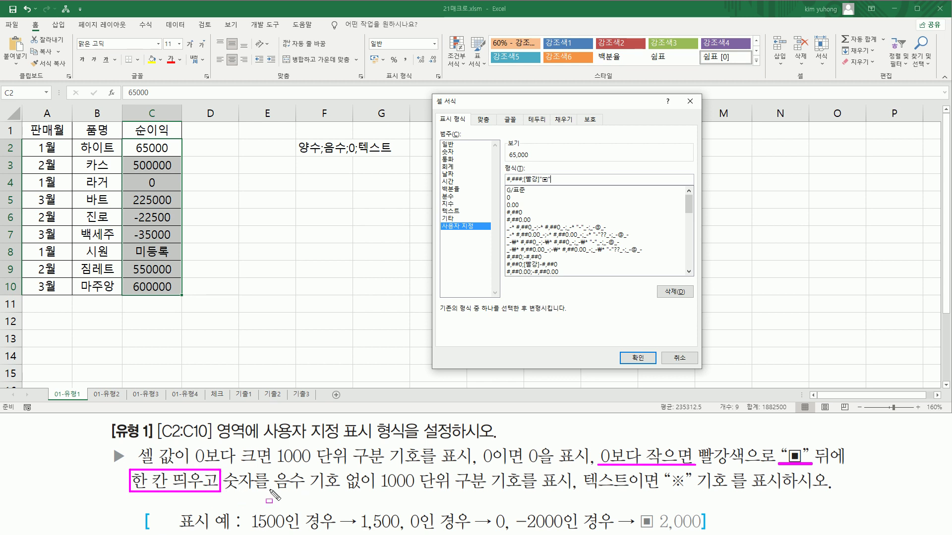
pyautogui.moveTo(373, 492); pyautogui.dragTo(566, 492)
pyautogui.press('Escape')
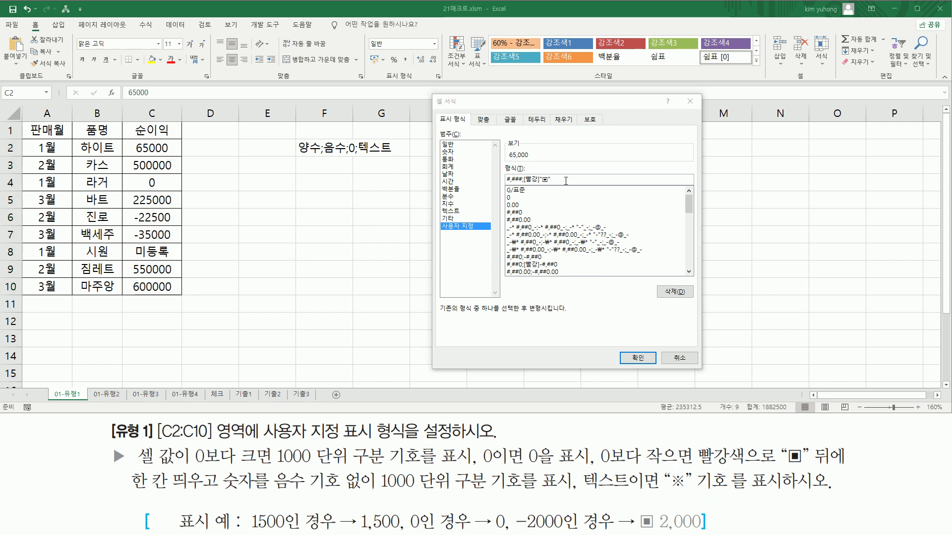
pyautogui.click(556, 179)
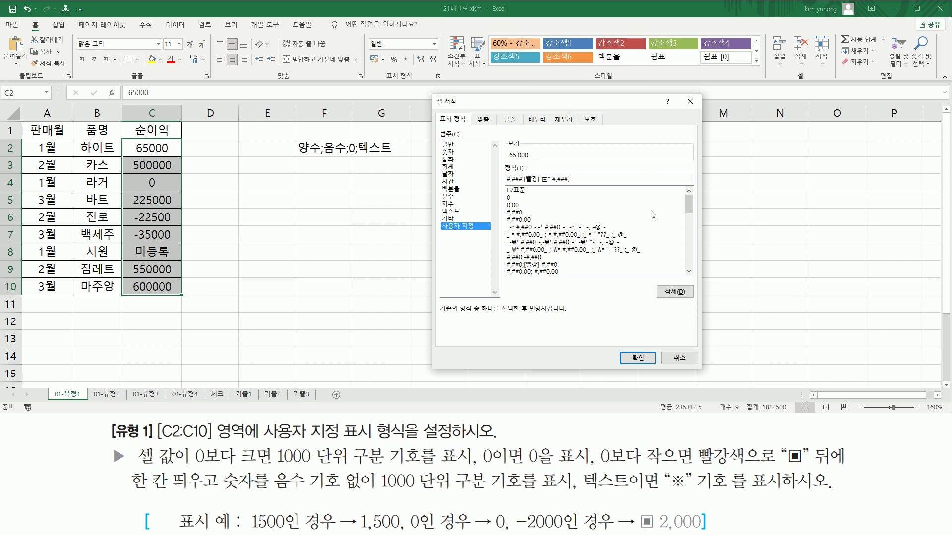
# Complete the format code with 0; for zeros and "※" for text, and apply it to C2:C10.
pyautogui.moveTo(479, 441); pyautogui.dragTo(525, 469)
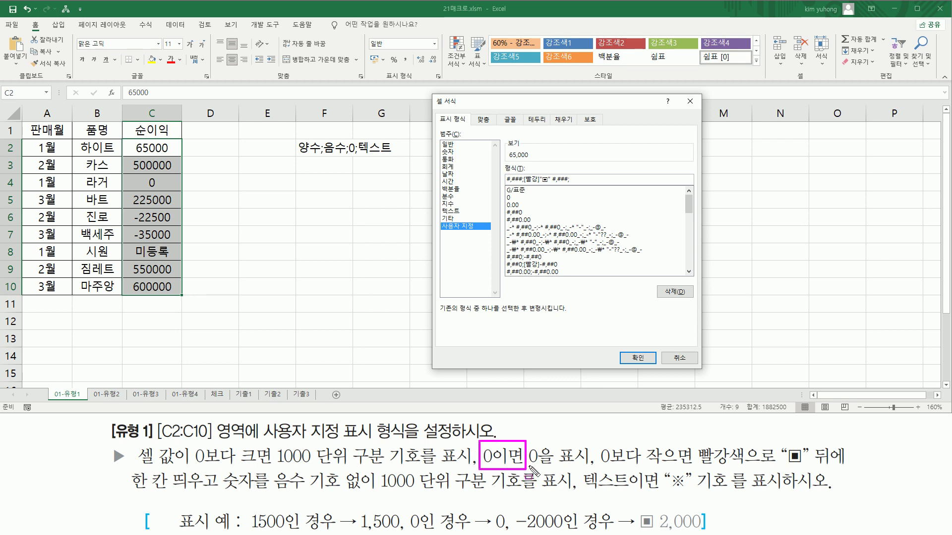
pyautogui.press('Escape')
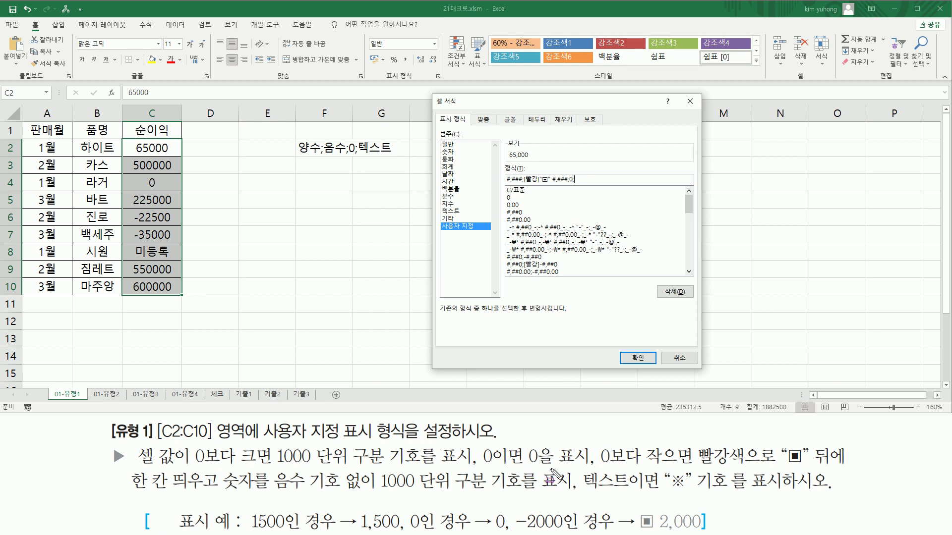
pyautogui.moveTo(574, 490); pyautogui.dragTo(699, 494)
pyautogui.press('Hangul_Hanja')
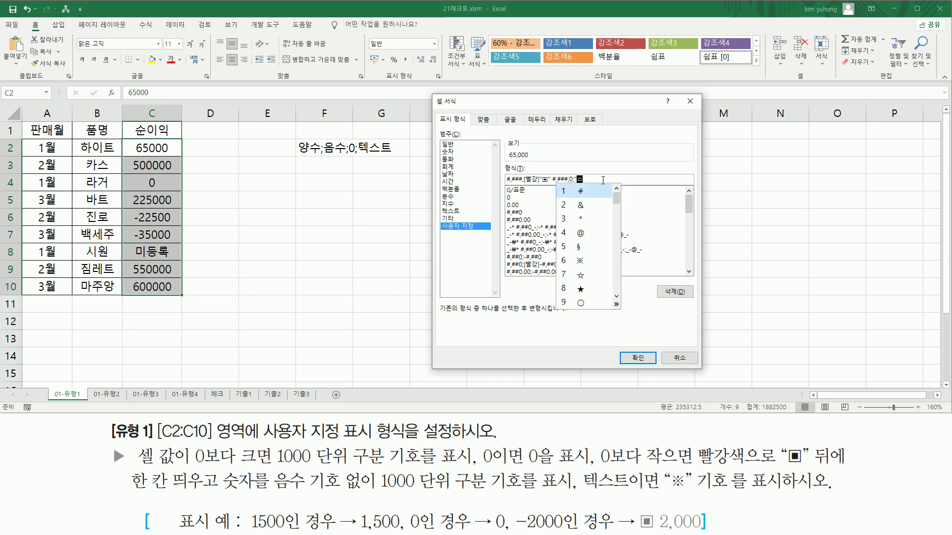
pyautogui.click(581, 263)
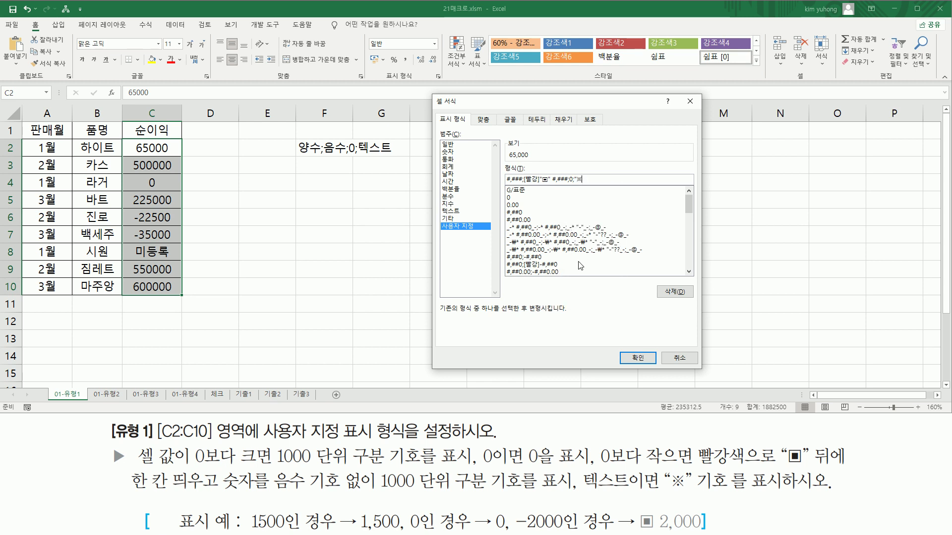
pyautogui.write('"')
pyautogui.click(638, 358)
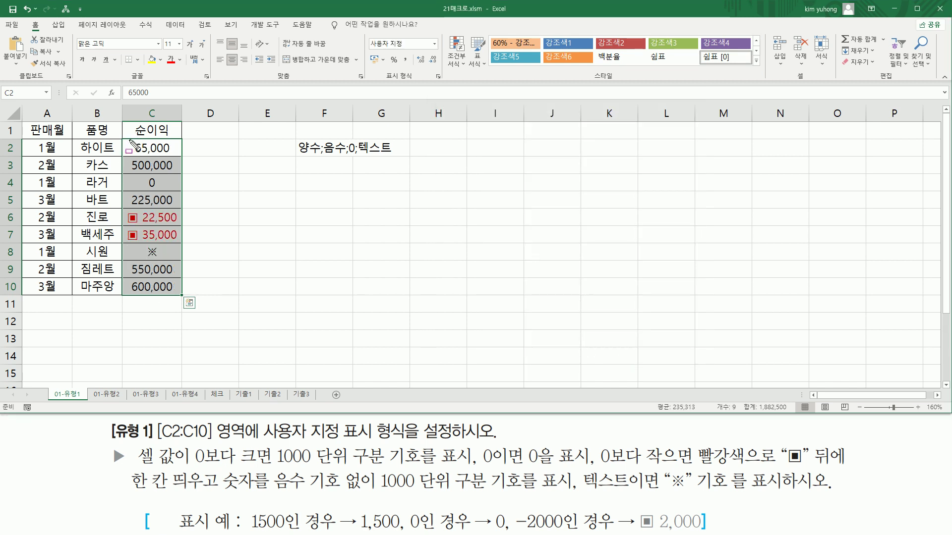
# Check the formatted positive, negative, zero and text values in C2:C10 against the task's conditions.
pyautogui.moveTo(127, 140); pyautogui.dragTo(178, 171)
pyautogui.moveTo(123, 193); pyautogui.dragTo(185, 207)
pyautogui.moveTo(125, 261); pyautogui.dragTo(180, 297)
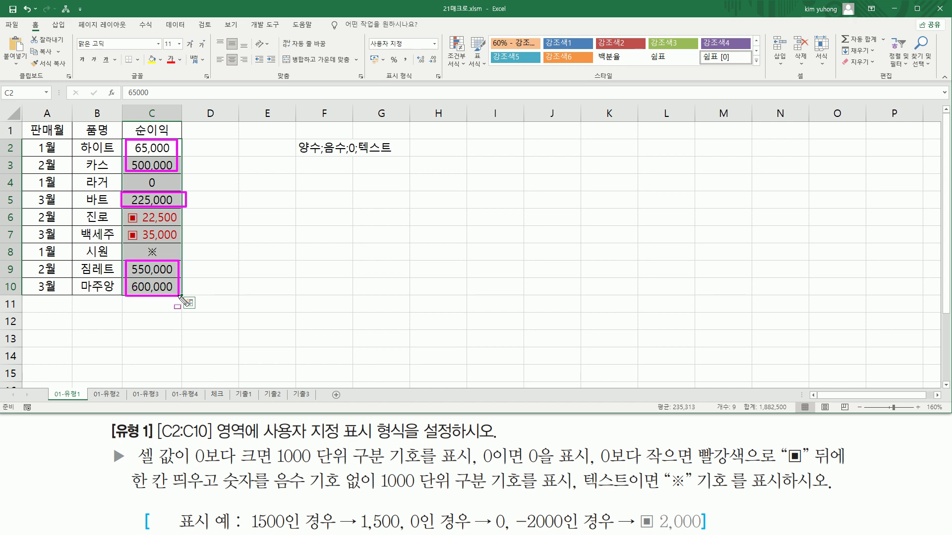
pyautogui.press('e')
pyautogui.moveTo(121, 207)
pyautogui.mouseDown()
pyautogui.moveTo(135, 242)
pyautogui.moveTo(189, 243)
pyautogui.mouseUp()
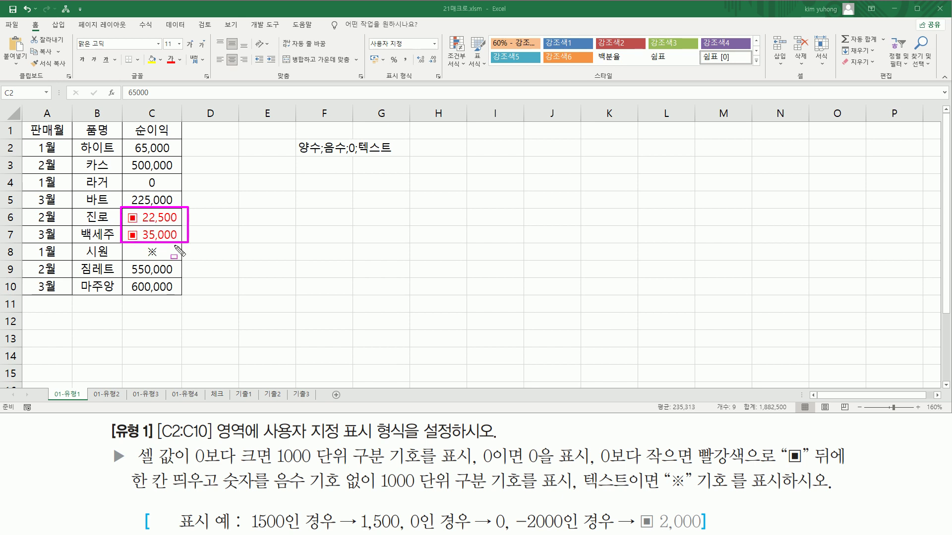
pyautogui.moveTo(274, 491); pyautogui.dragTo(375, 492)
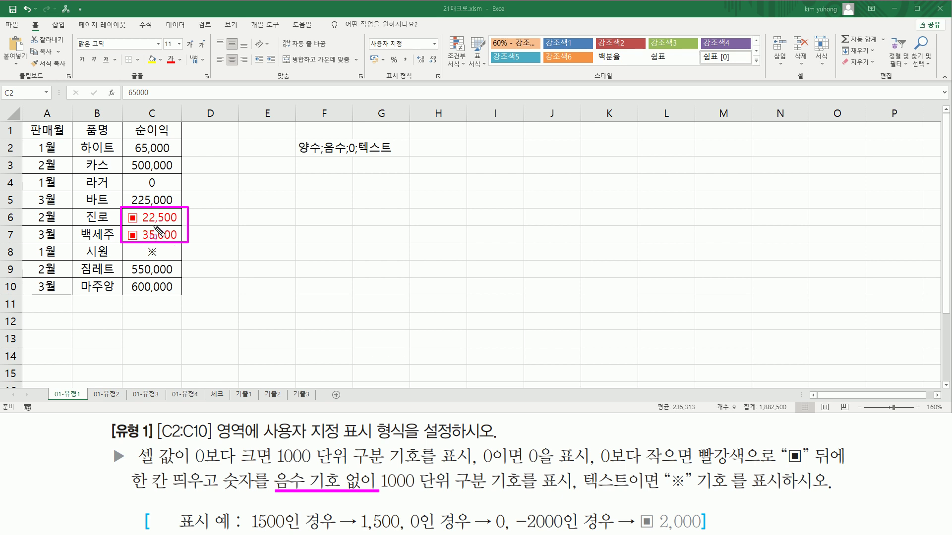
pyautogui.press('e')
pyautogui.moveTo(144, 174); pyautogui.dragTo(164, 192)
pyautogui.press('e')
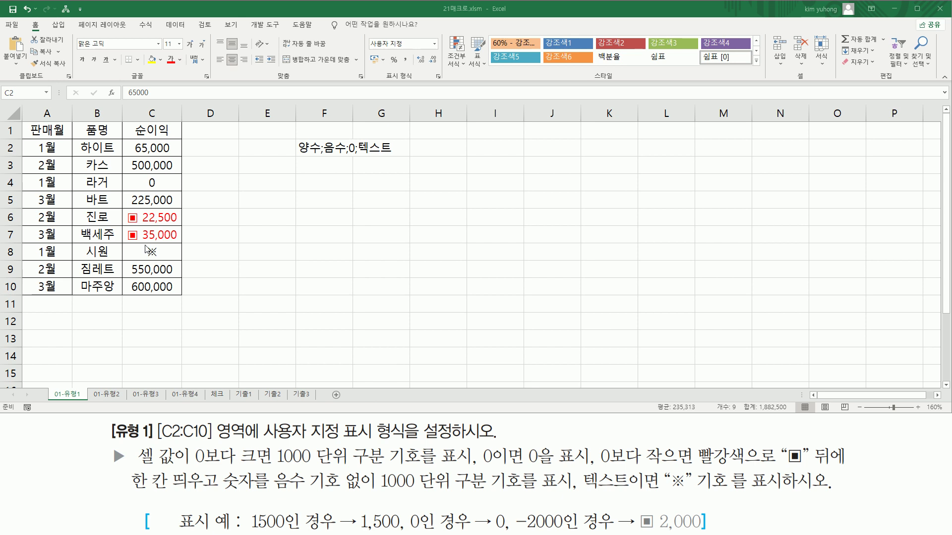
pyautogui.moveTo(142, 242); pyautogui.dragTo(166, 260)
pyautogui.press('Escape')
# Put the format code #,###;[빨강]"▣" #,###;0;"※" as text in cell F4.
pyautogui.click(316, 176)
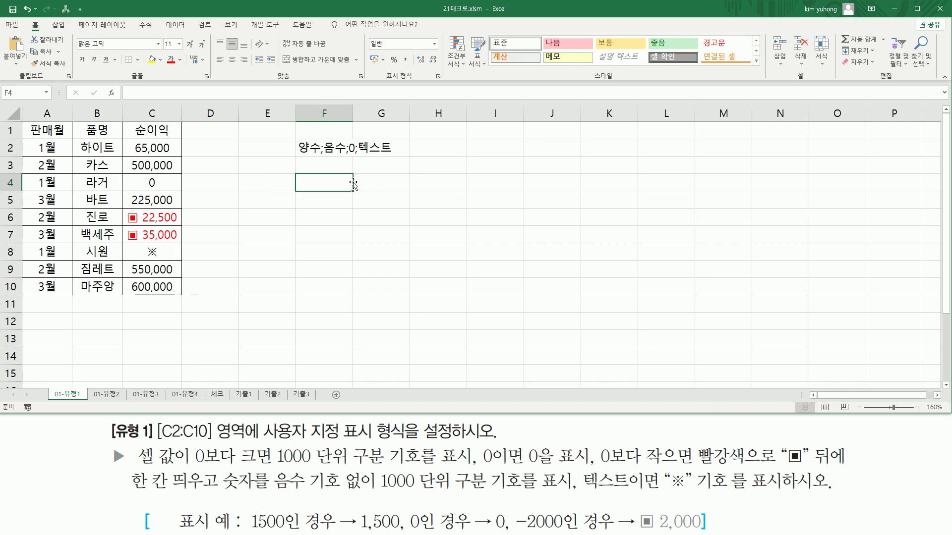
pyautogui.write('#,###;[빨강]"■" #,###;0;"※"')
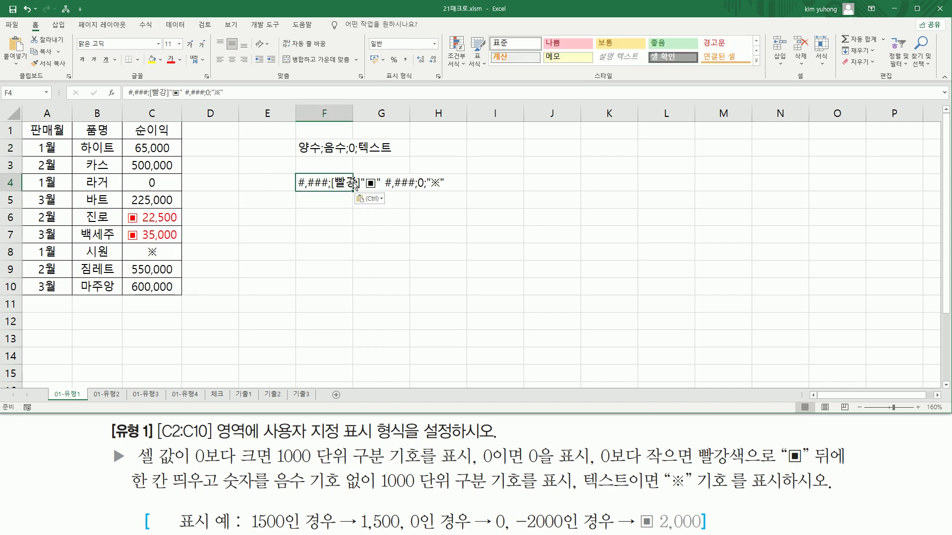
pyautogui.press('Return')
# Review the four sections of the format code in F4 and the task's one-space requirement.
pyautogui.click(316, 273)
pyautogui.hotkey('ctrl', '2')
pyautogui.moveTo(298, 189); pyautogui.dragTo(447, 191)
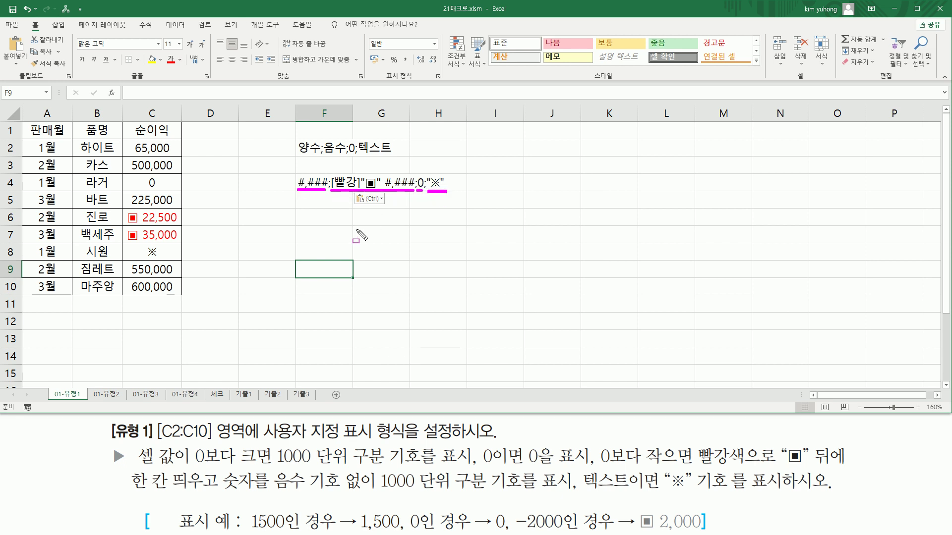
pyautogui.moveTo(127, 470)
pyautogui.mouseDown()
pyautogui.moveTo(137, 488)
pyautogui.moveTo(215, 491)
pyautogui.mouseUp()
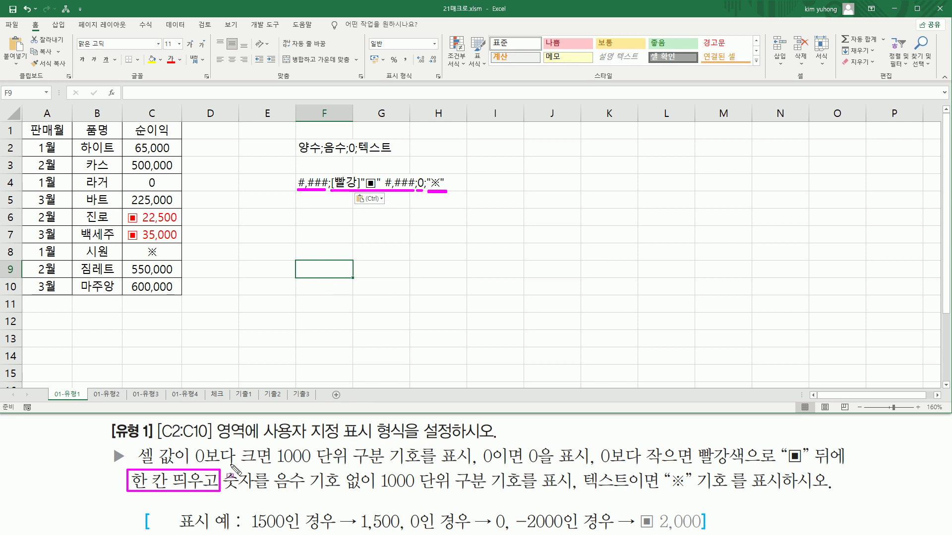
pyautogui.press('Escape')
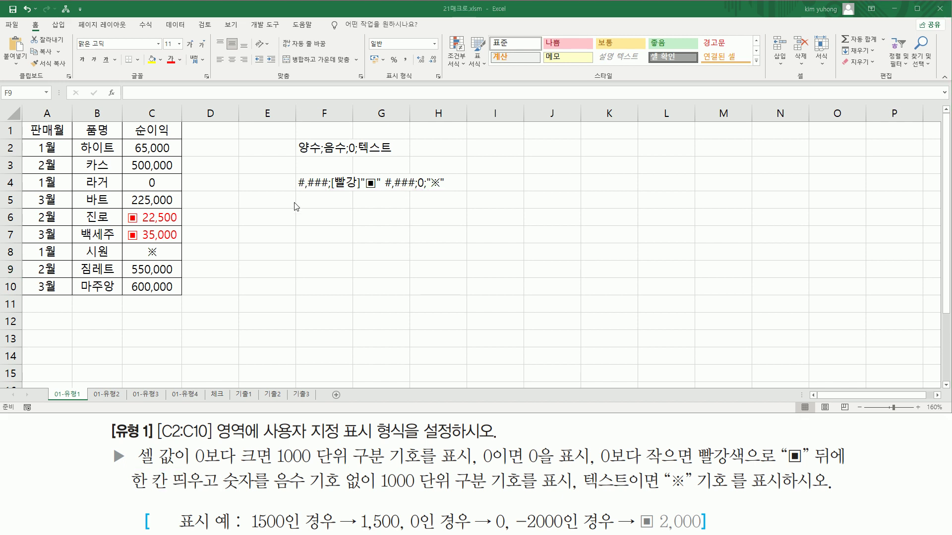